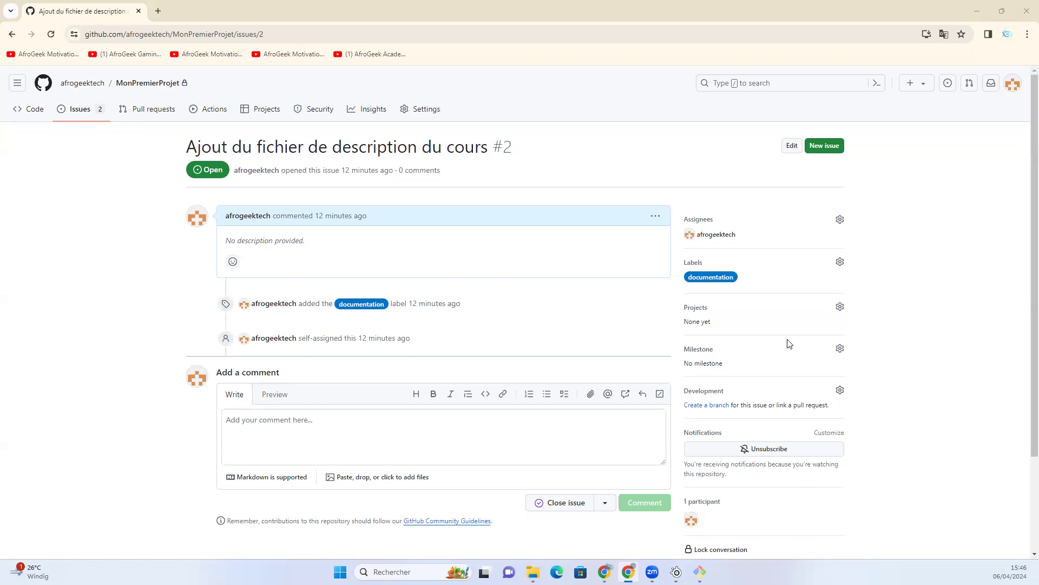
- Start a new GitHub project from the account's list of projects and continue past the welcome message
click(80, 84)
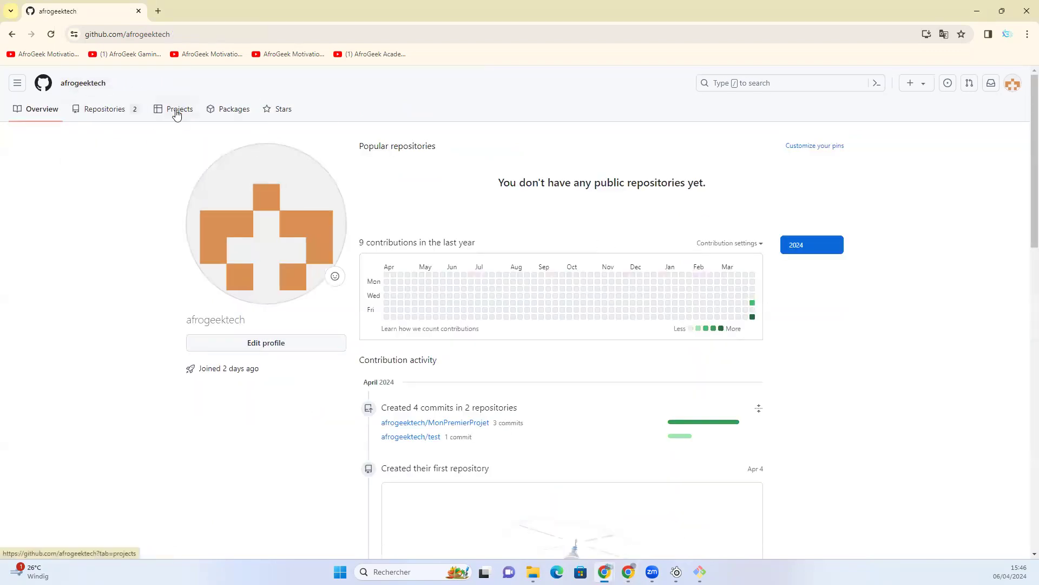
click(176, 113)
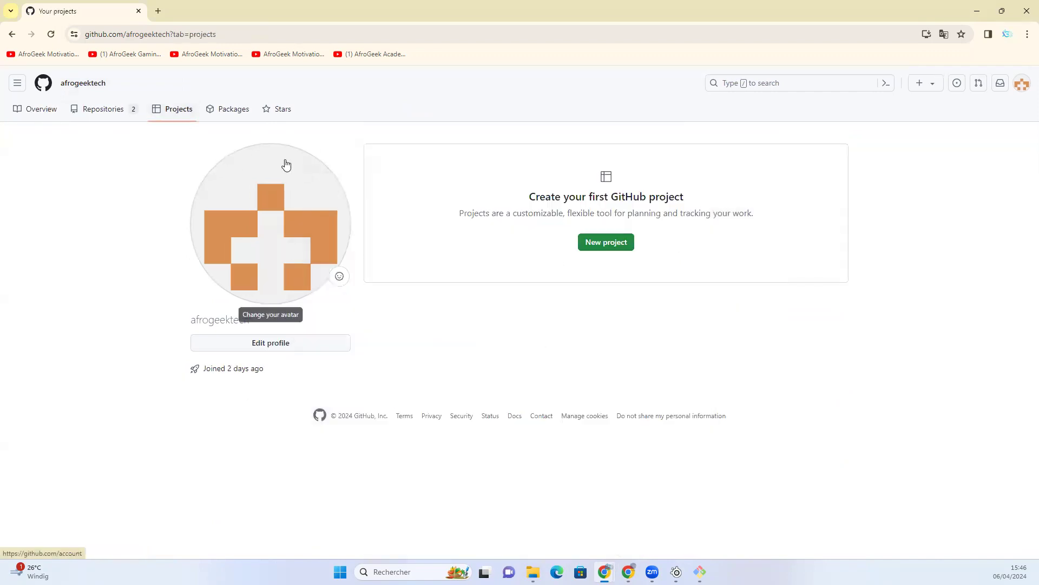
click(612, 247)
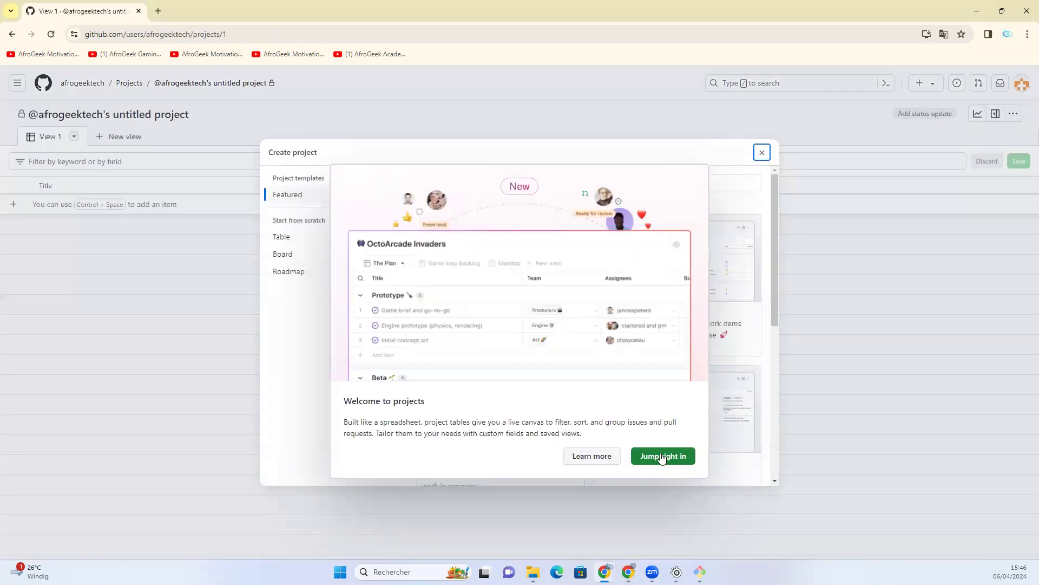
click(662, 456)
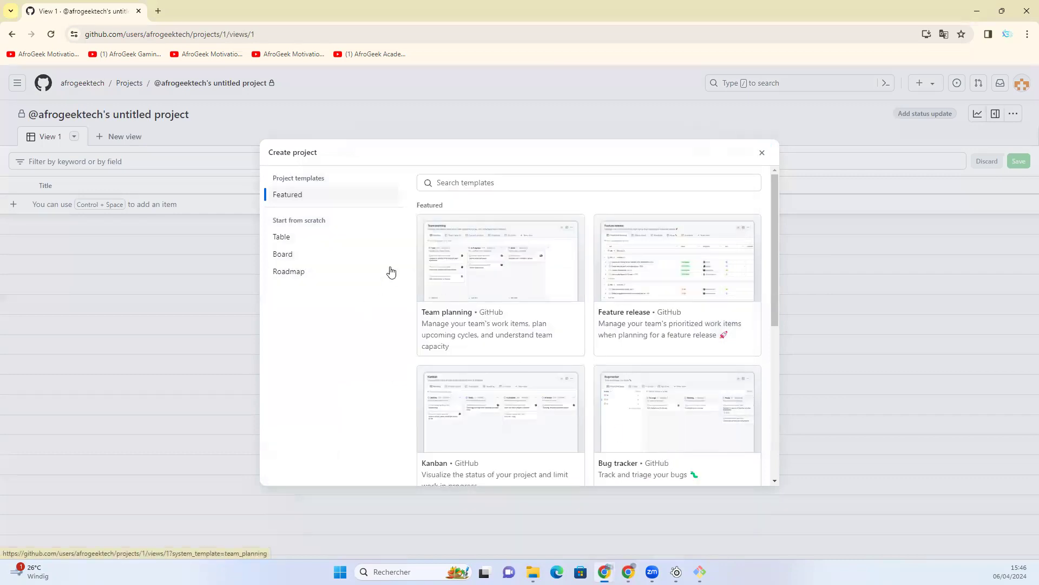
- Create the project from the Kanban template, keeping the default project name
scroll(540, 315, down, 3)
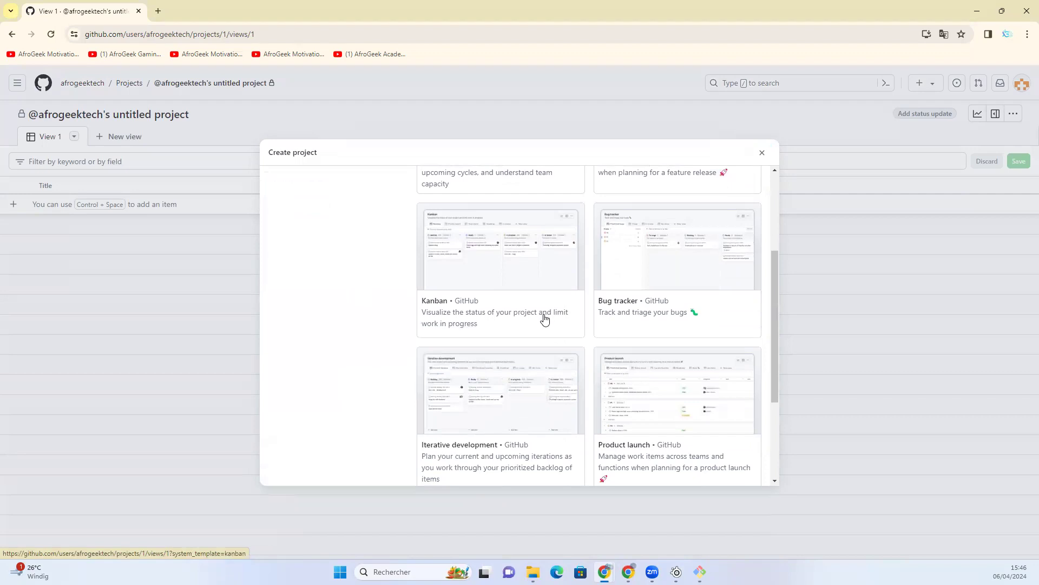
scroll(539, 314, down, 3)
scroll(538, 314, up, 4)
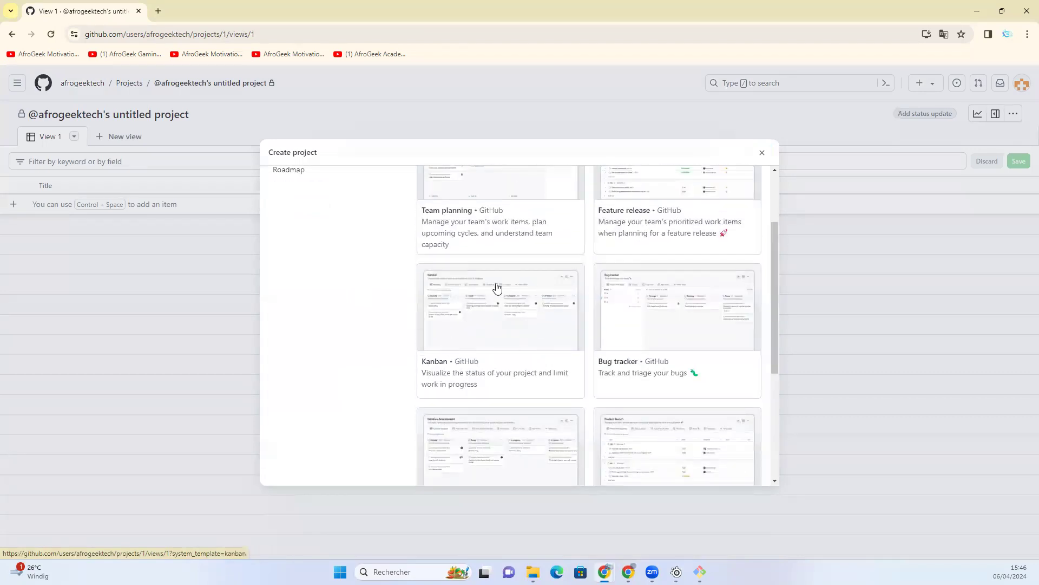
click(494, 340)
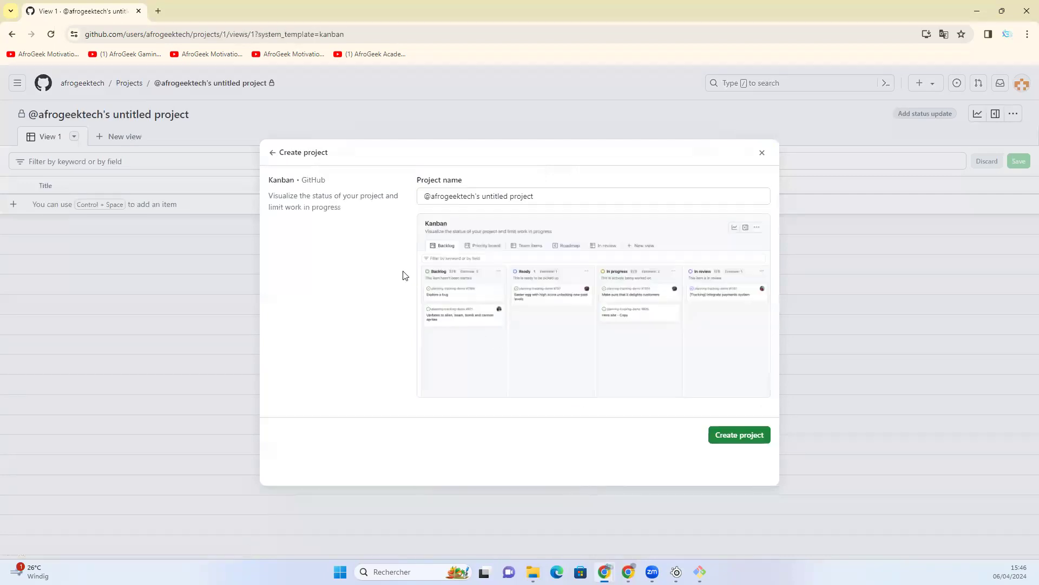
click(737, 436)
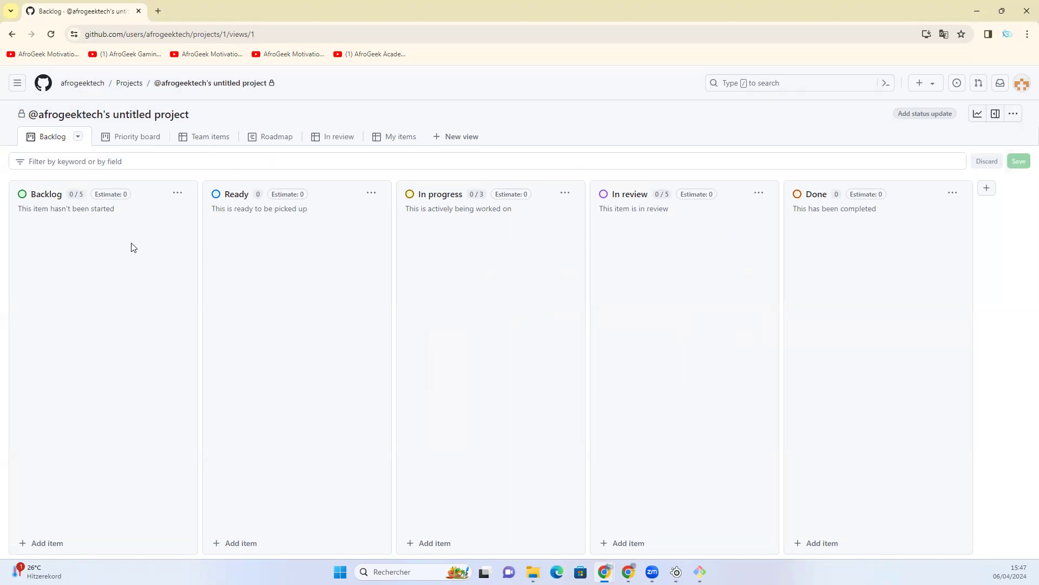
- Rename the project MyFirstProject in its settings and return to the project board
click(198, 117)
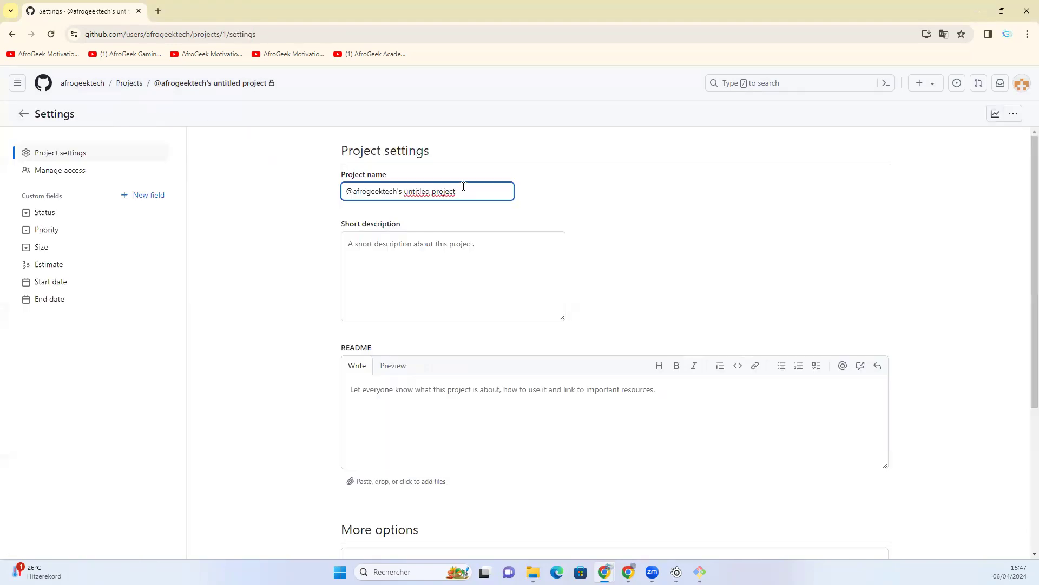
drag(463, 186, 312, 186)
text(My)
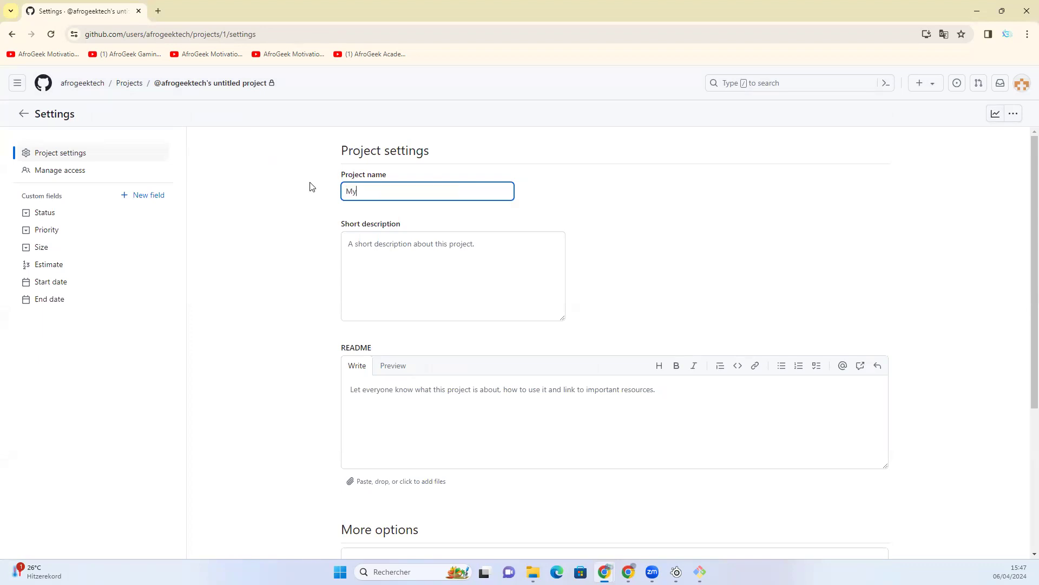
text(FirstProject)
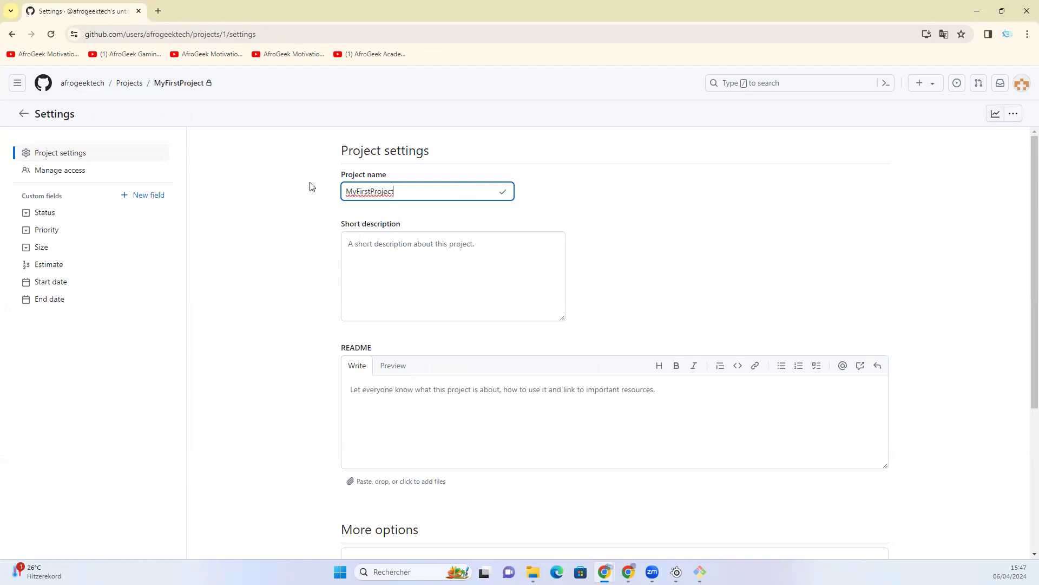
scroll(742, 295, down, 1)
scroll(543, 350, down, 4)
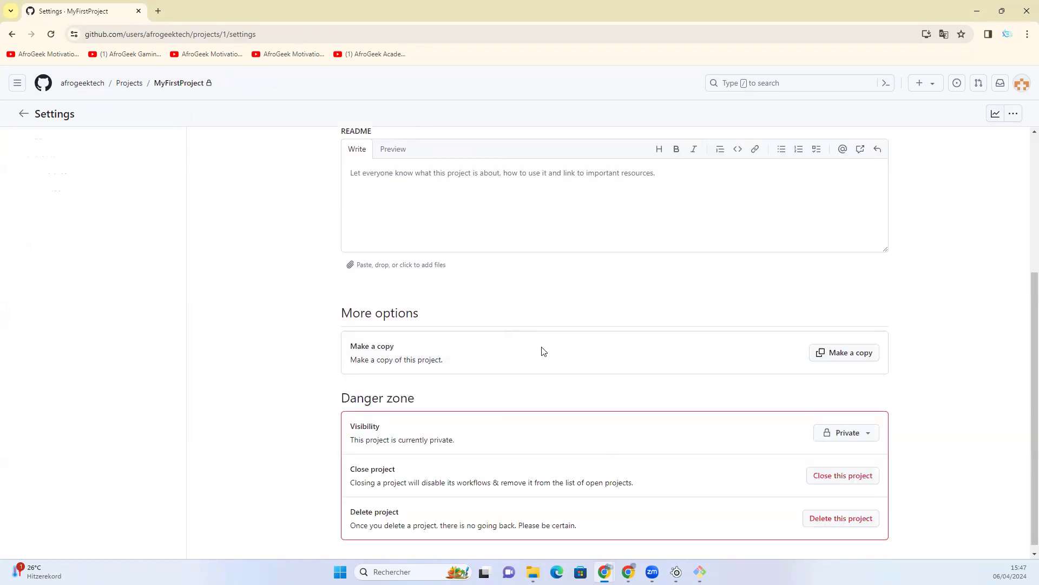
scroll(550, 345, up, 5)
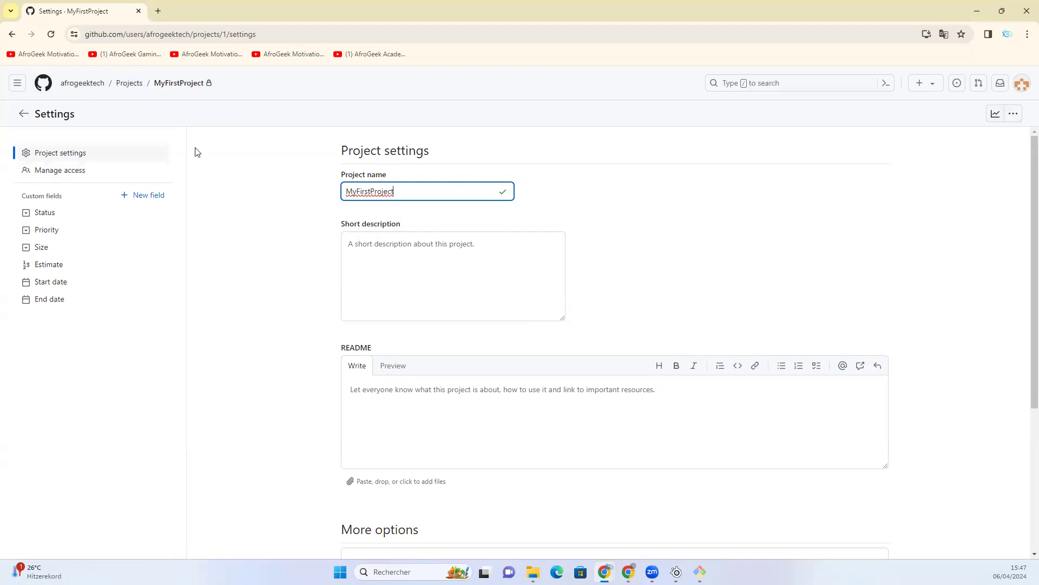
click(172, 85)
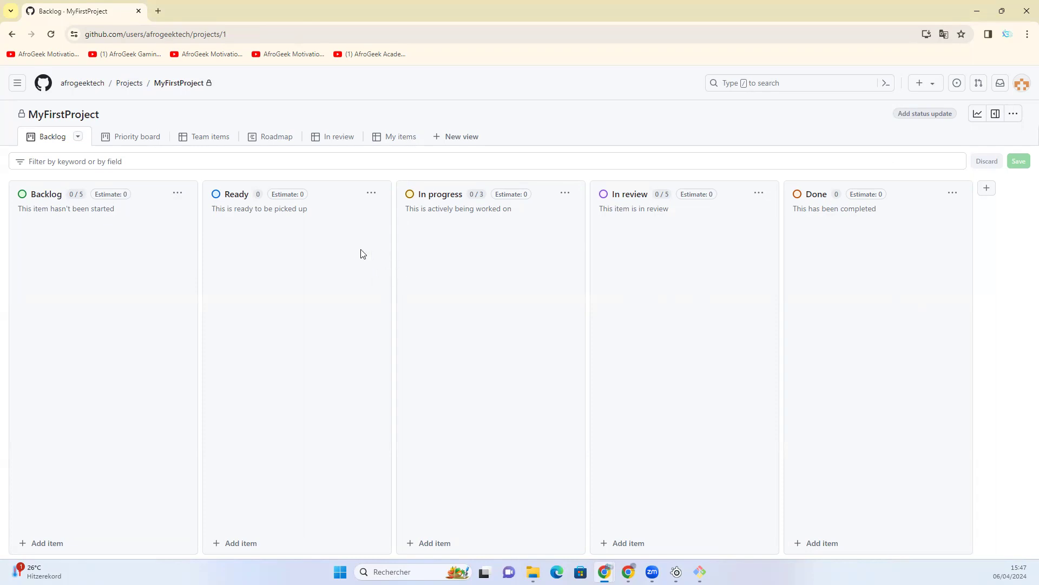
- Rename the Backlog column of the board to TODO and save the change
click(178, 194)
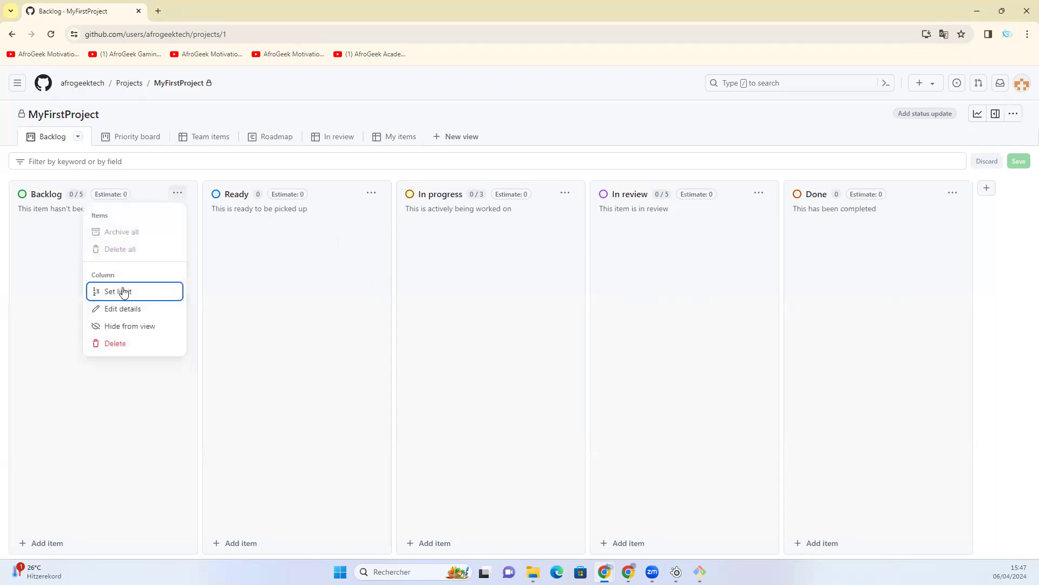
click(47, 194)
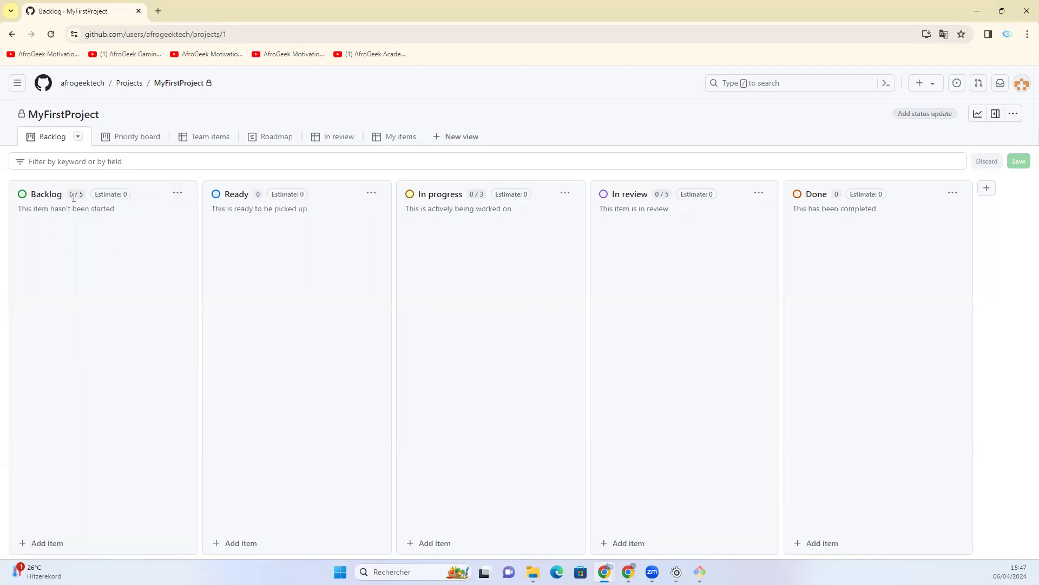
click(178, 193)
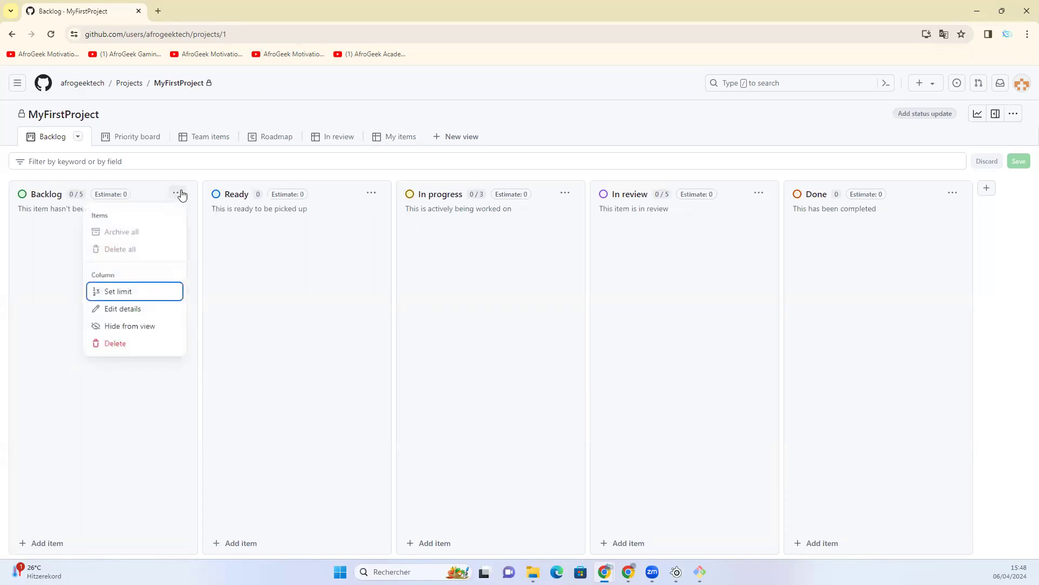
click(128, 310)
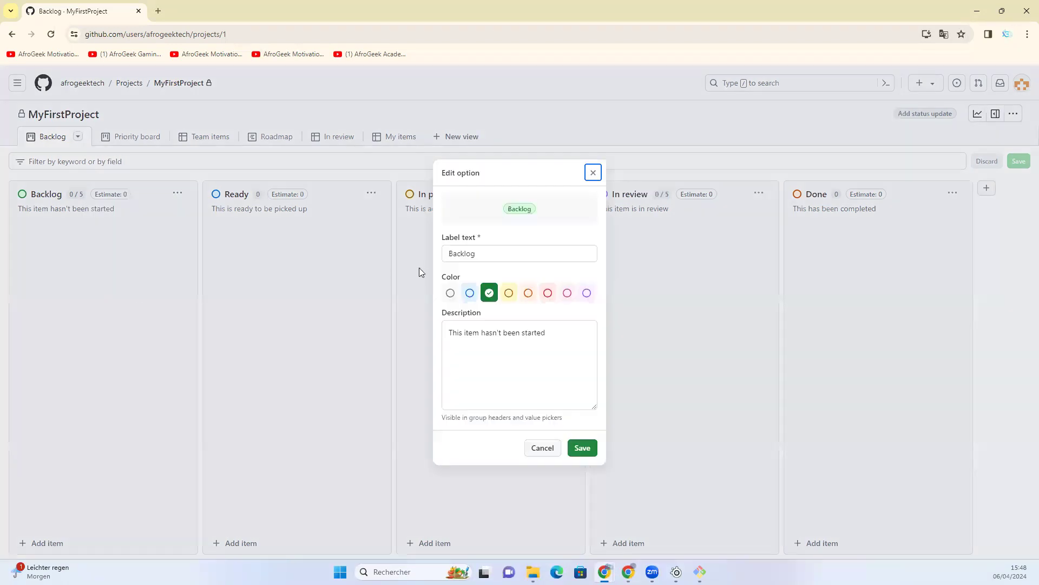
click(494, 256)
key(ctrl+a)
text(TODO)
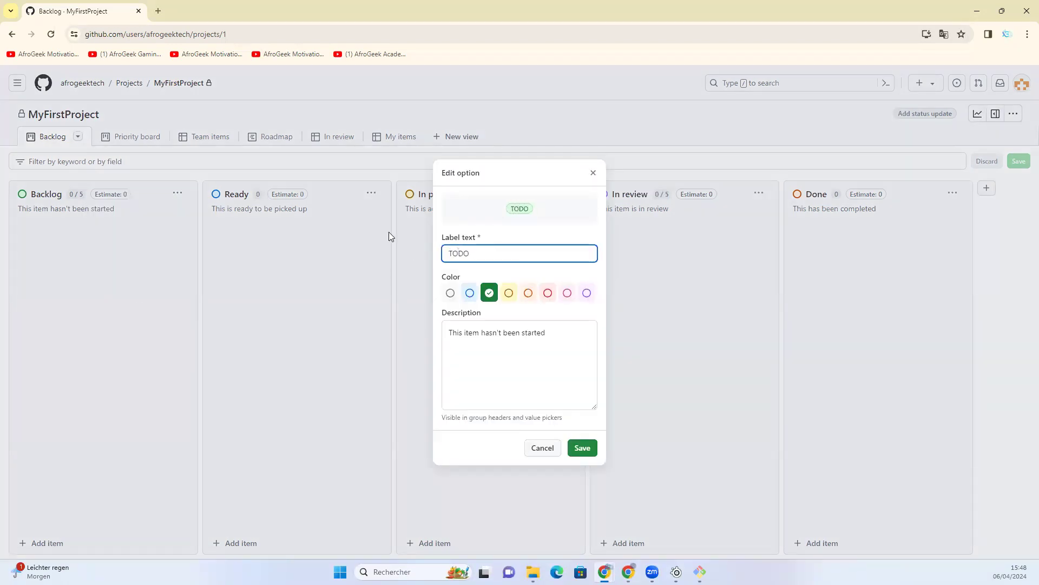
click(591, 447)
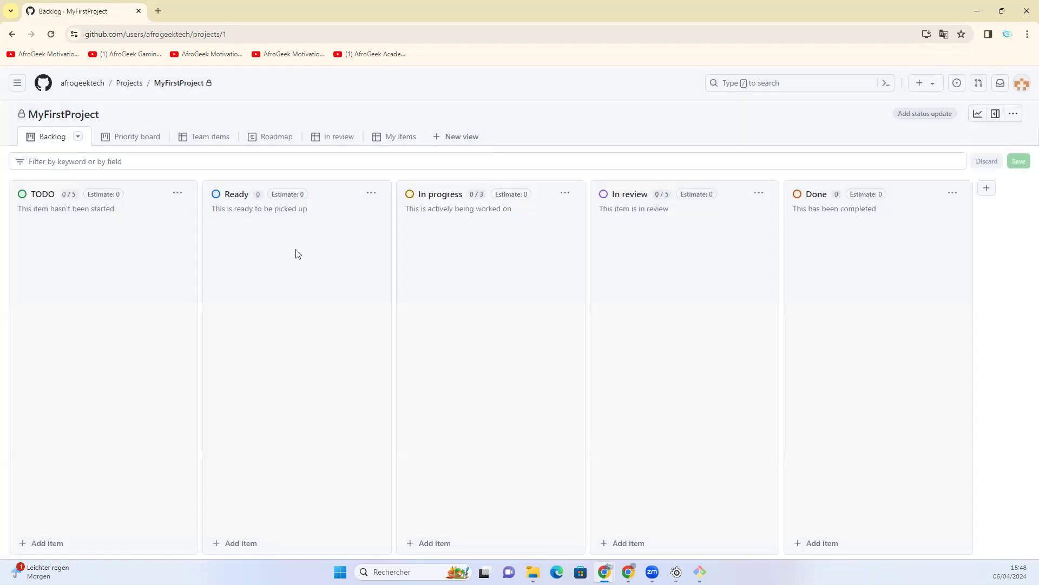
click(371, 194)
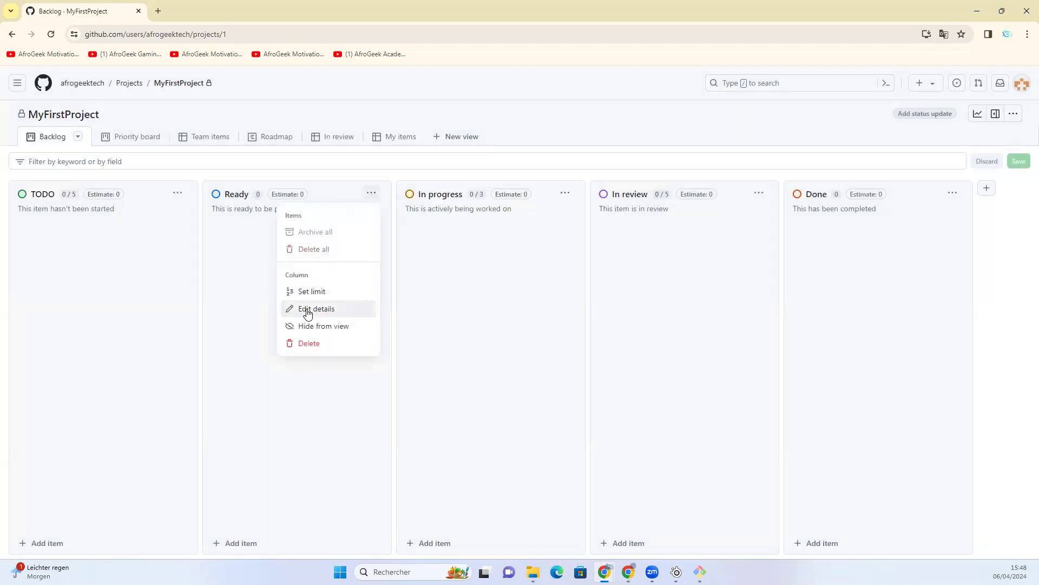
click(312, 307)
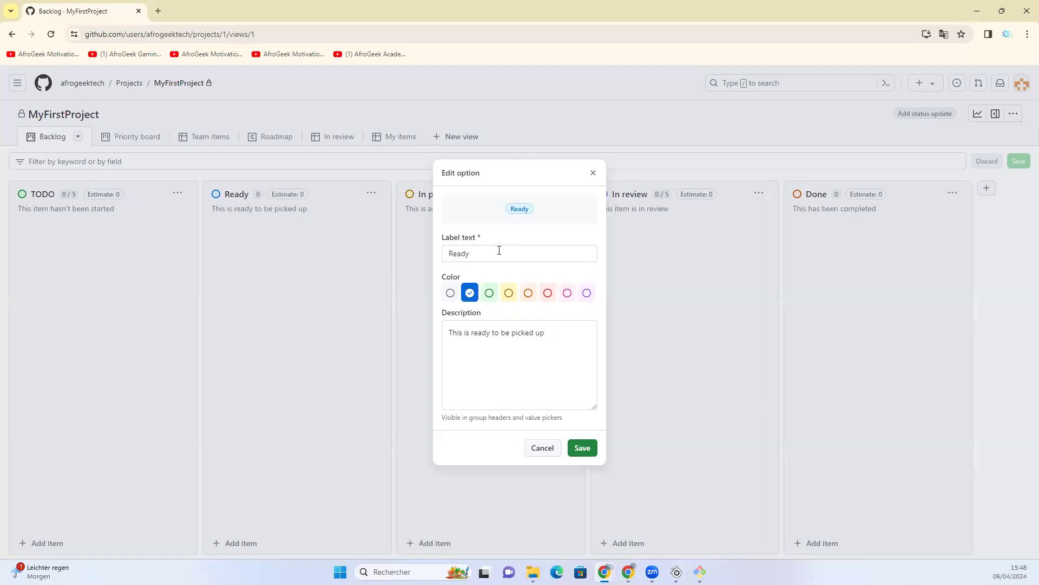
double_click(482, 256)
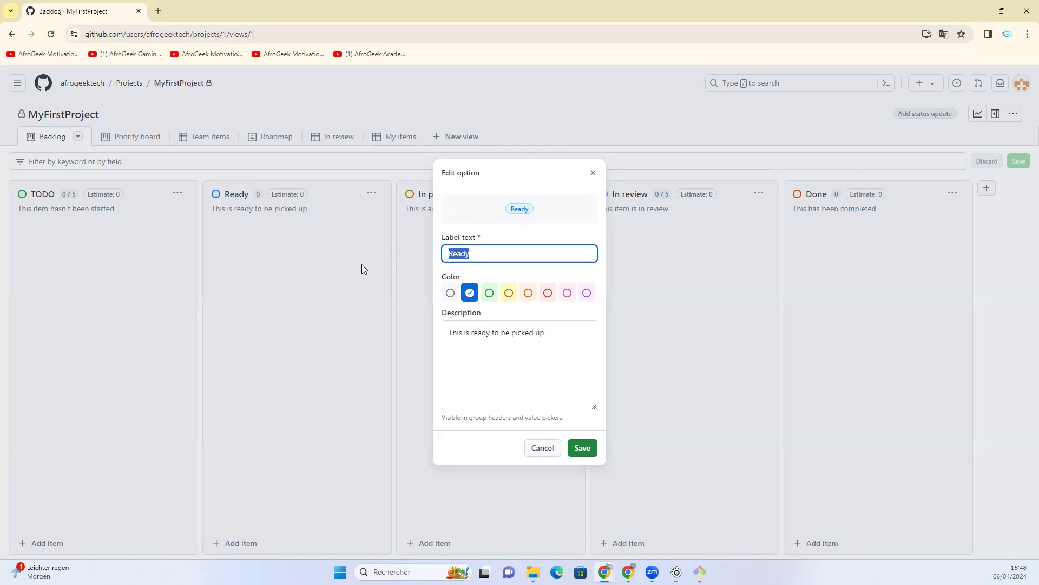
text(In Progress)
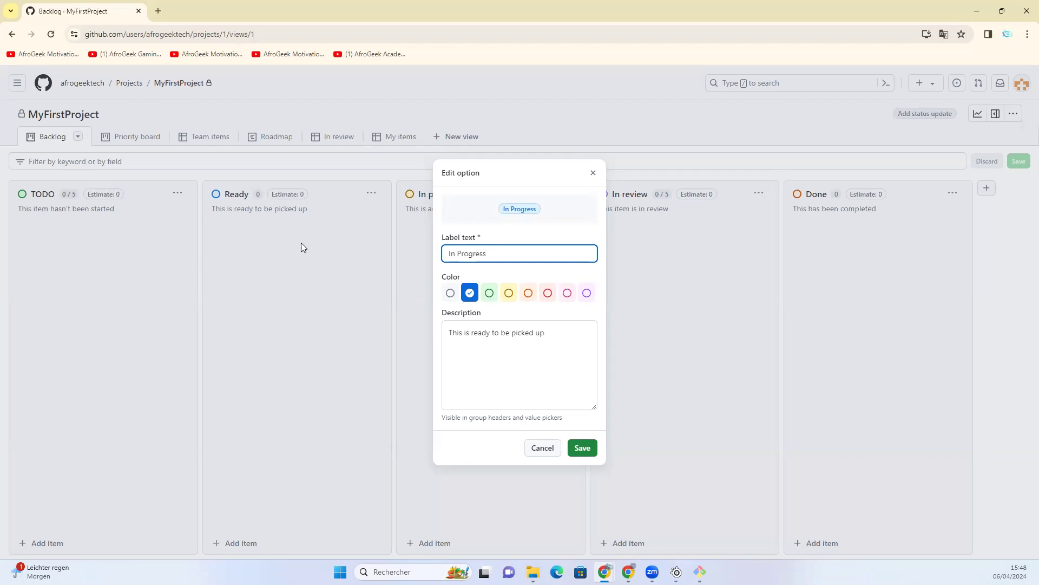
drag(492, 189, 591, 246)
click(593, 173)
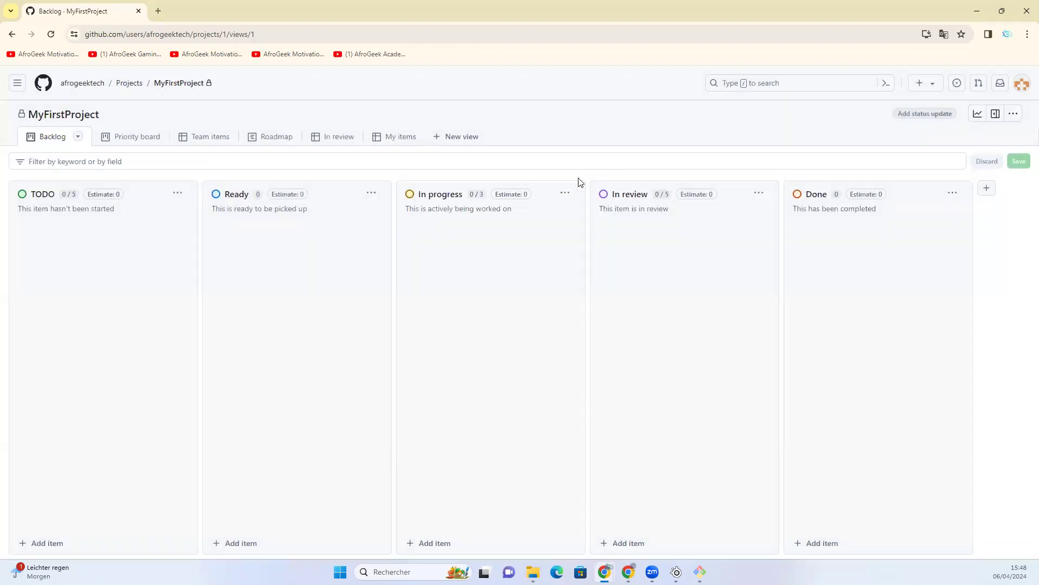
- Delete the Ready column from the board and confirm the deletion
click(371, 193)
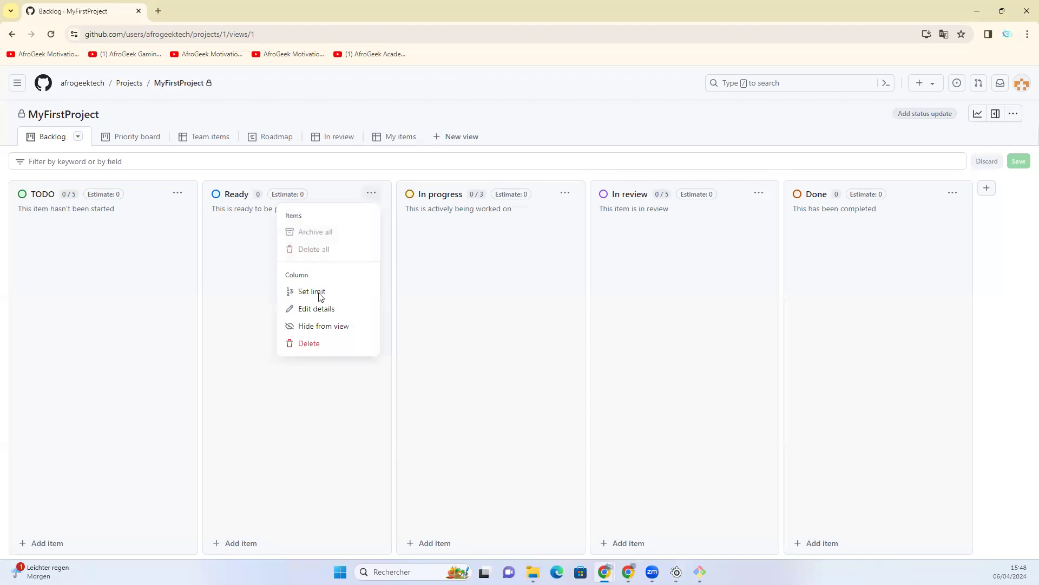
click(320, 343)
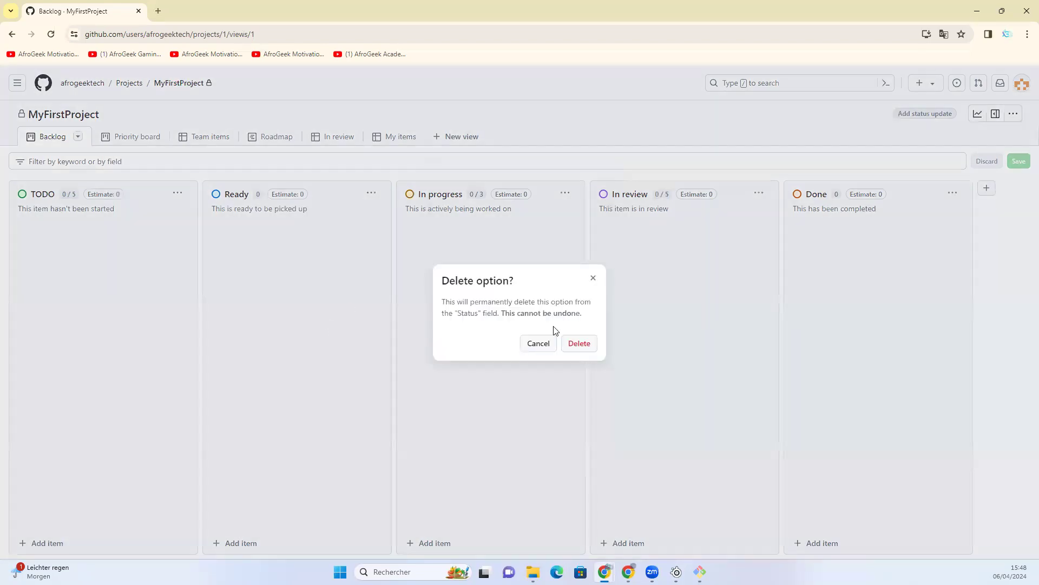
click(589, 349)
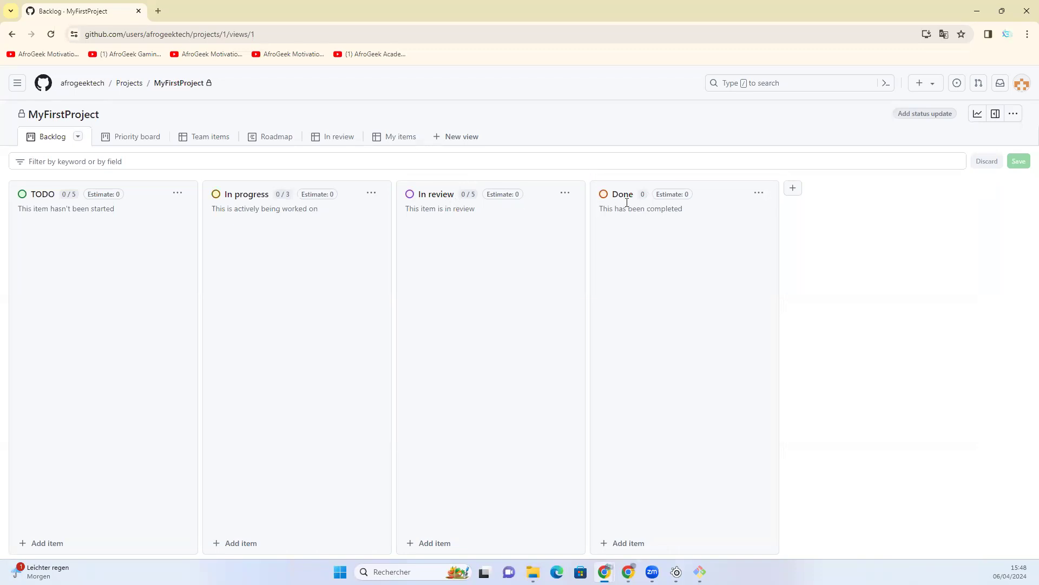
- Add a new column labelled "in PR" to the board and place it between In review and Done
click(794, 190)
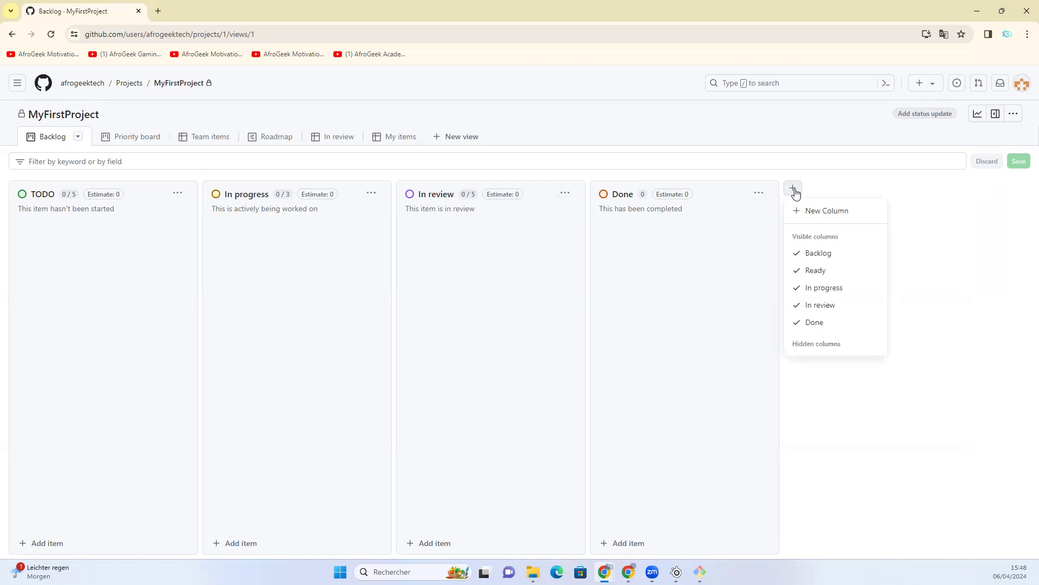
click(828, 216)
click(543, 250)
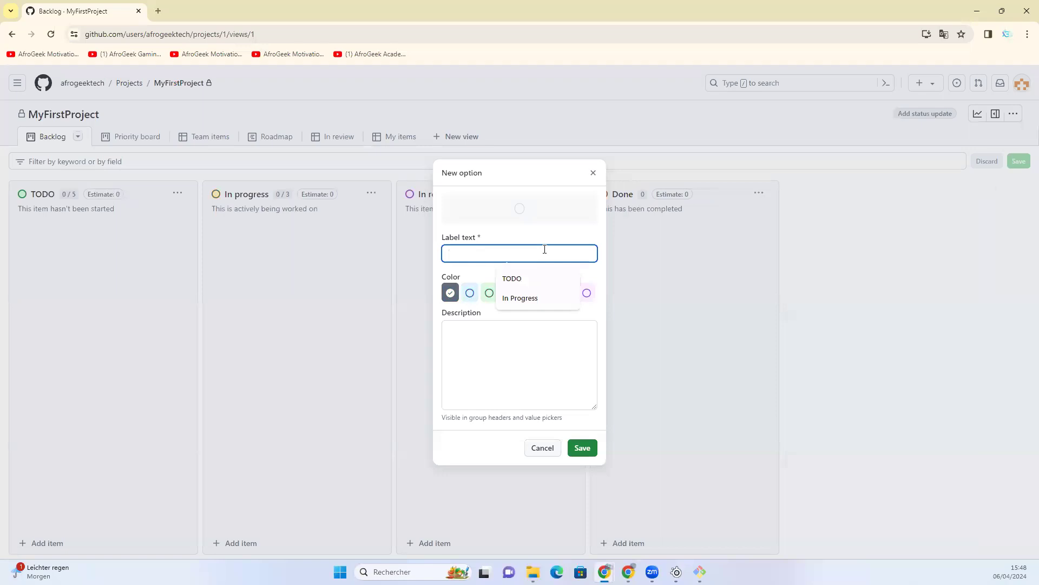
text(in PR)
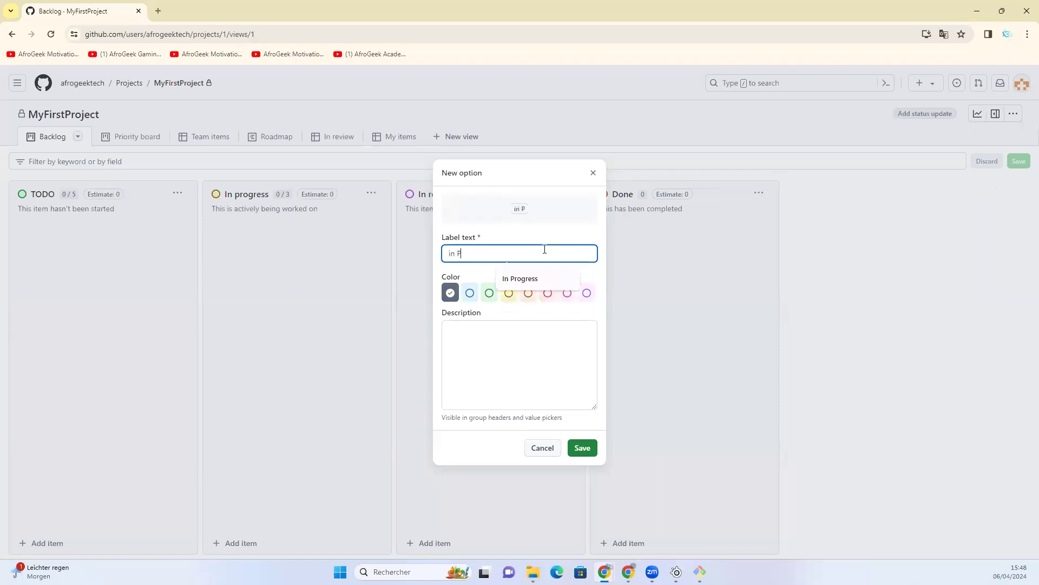
click(583, 448)
drag(902, 197, 624, 267)
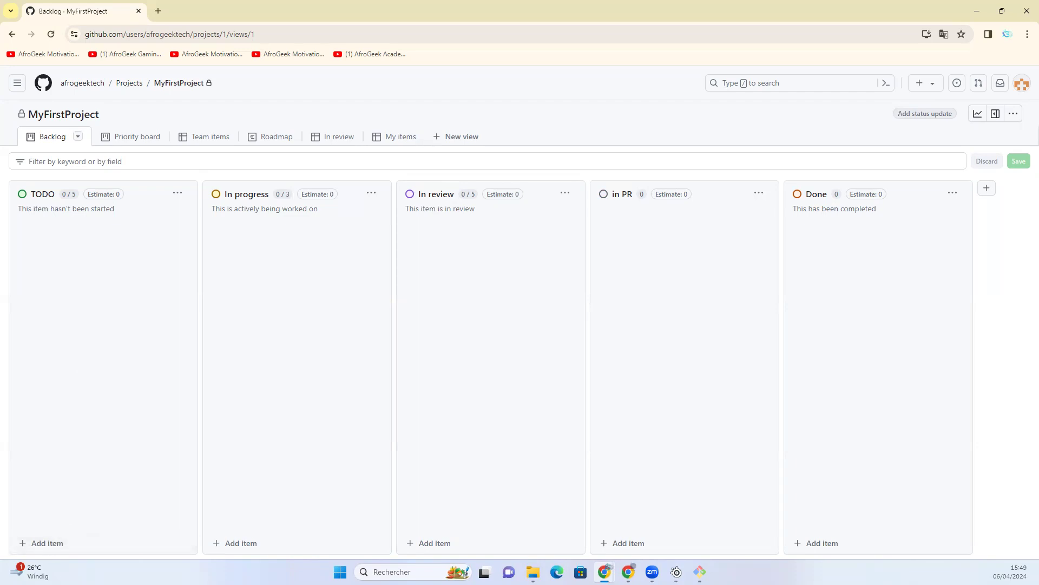
- Add the MonPremierProjet issues "Ajout des miniatures pour les leçons restantes" and "Ajout du fichier de description du cours" to the TODO column
click(50, 544)
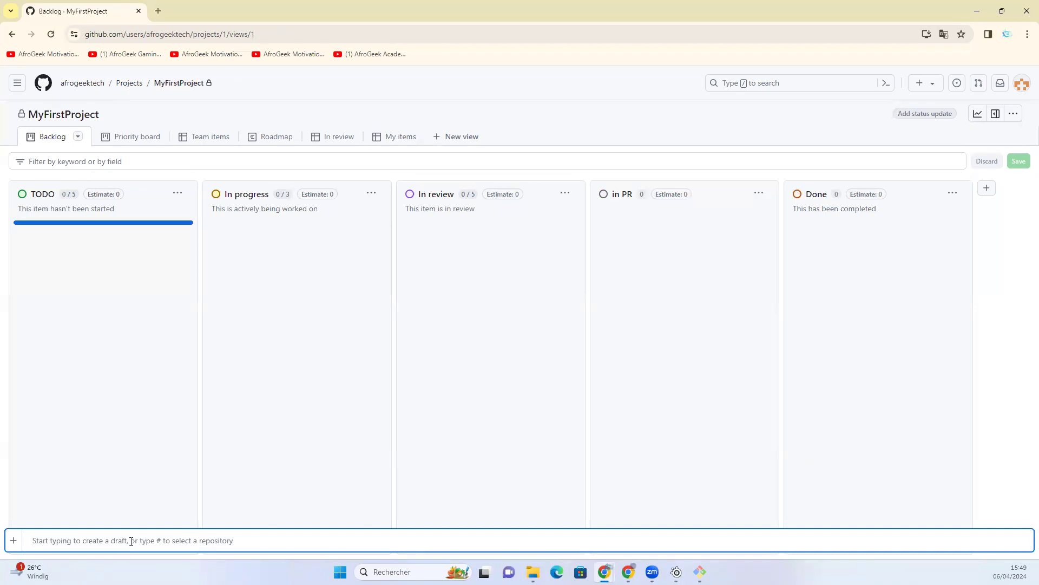
text(#)
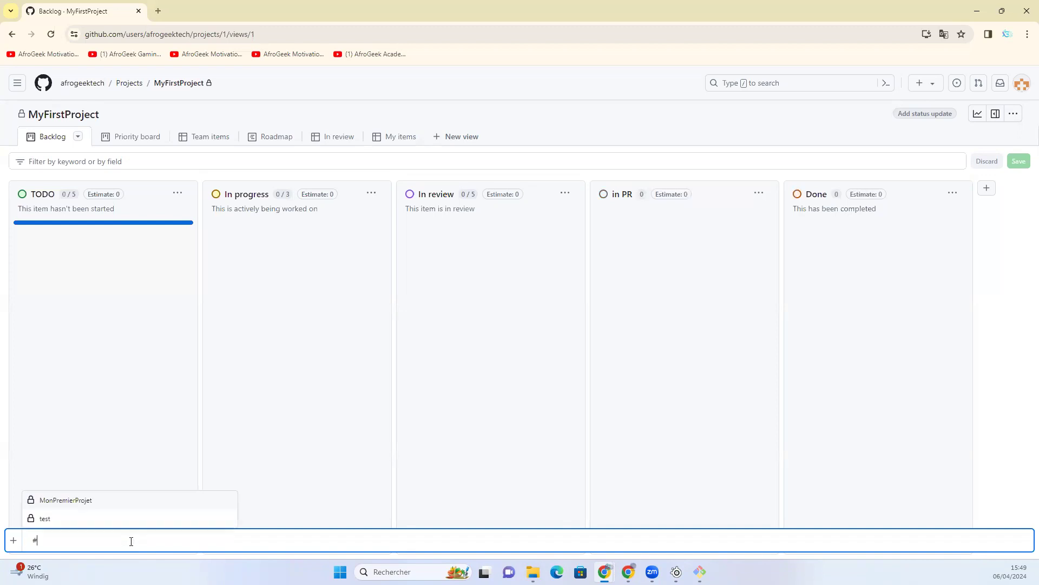
click(71, 500)
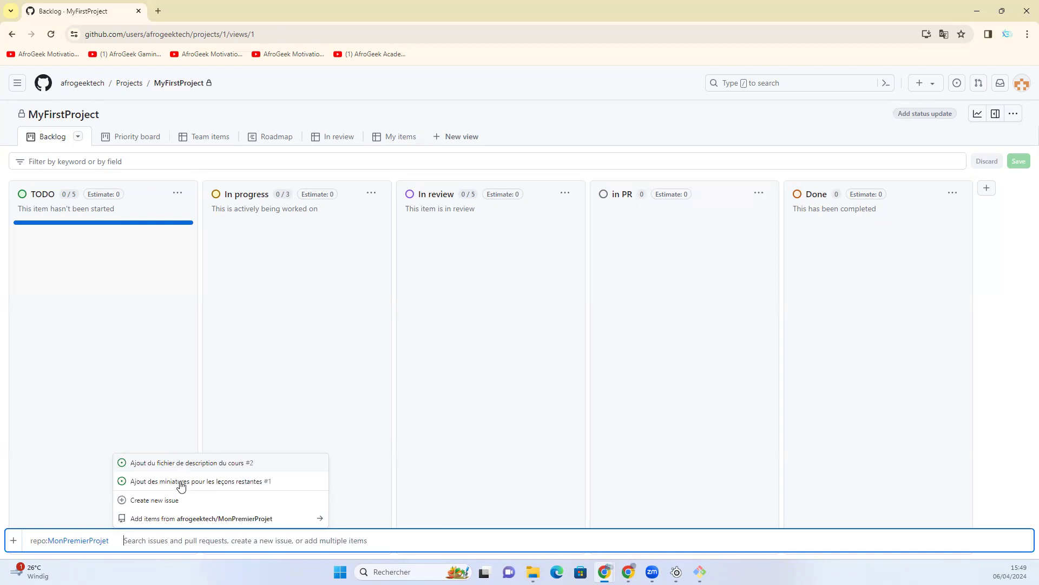
click(232, 482)
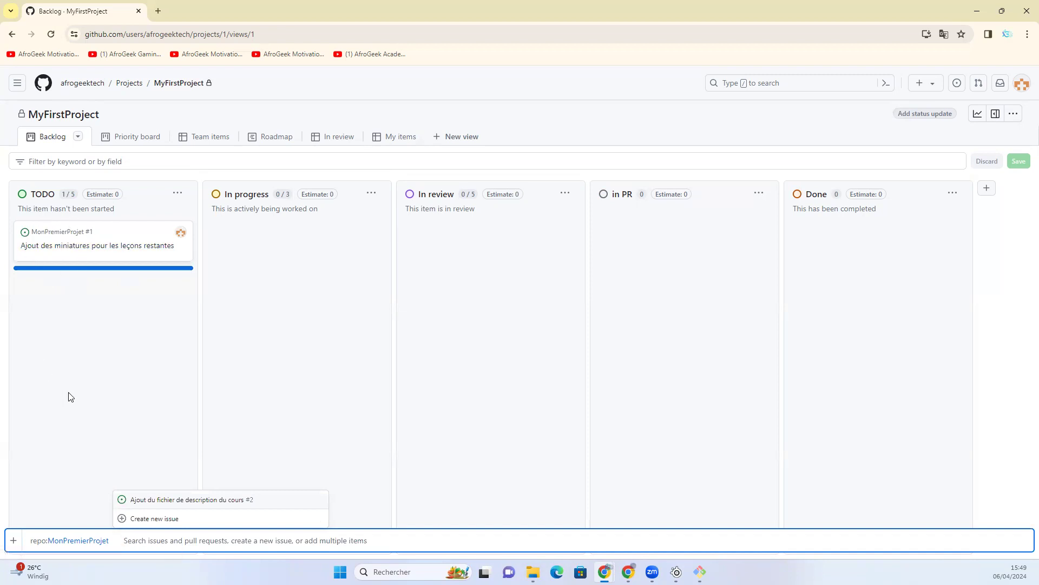
click(159, 503)
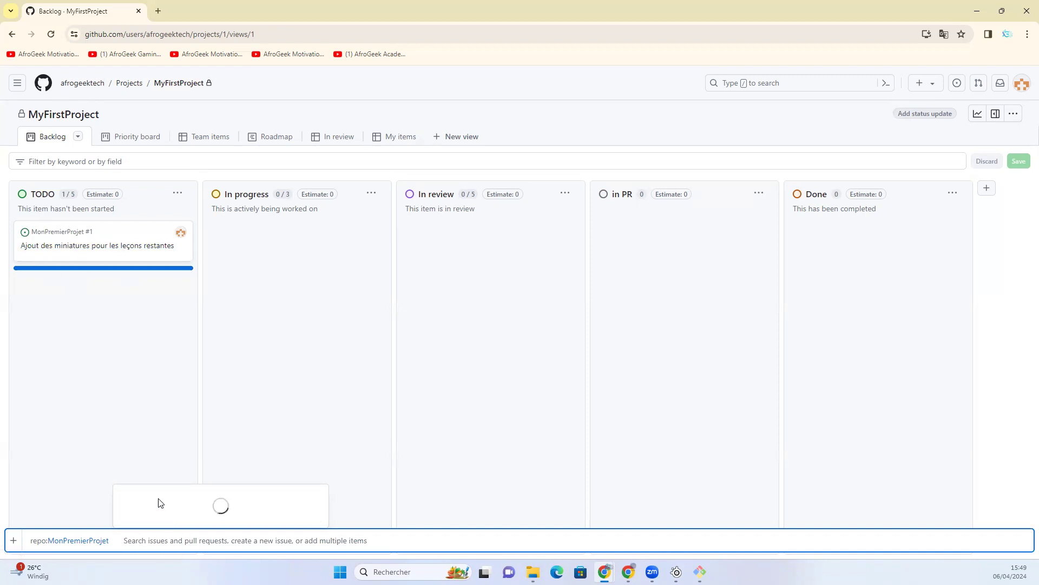
click(98, 438)
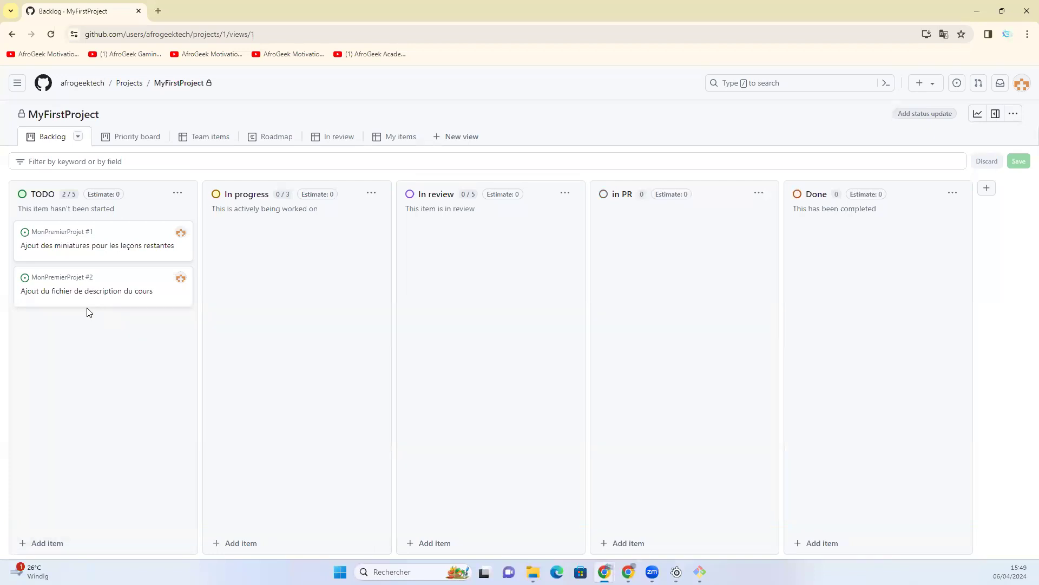
click(64, 546)
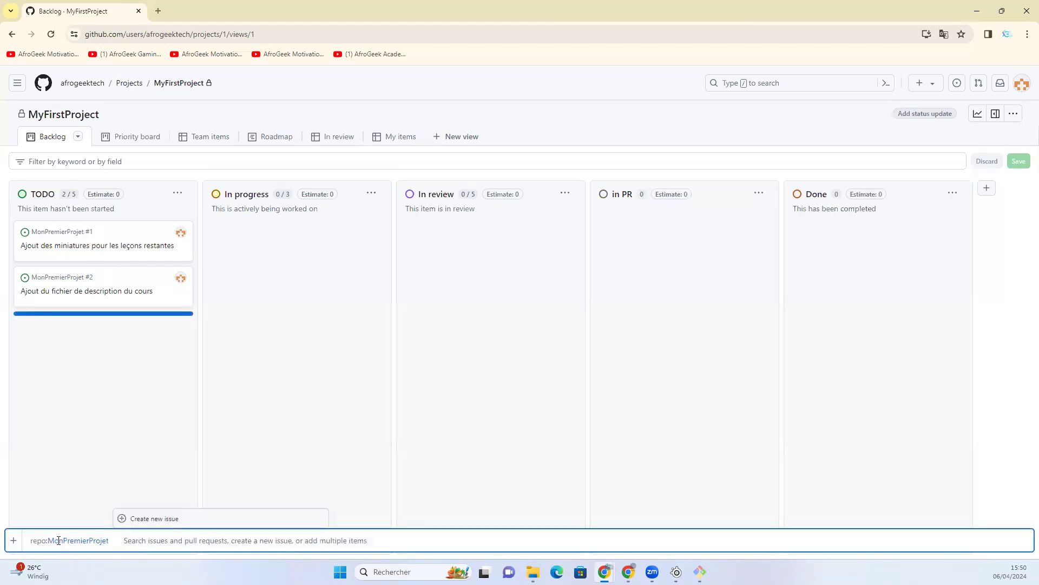
key(BackSpace)
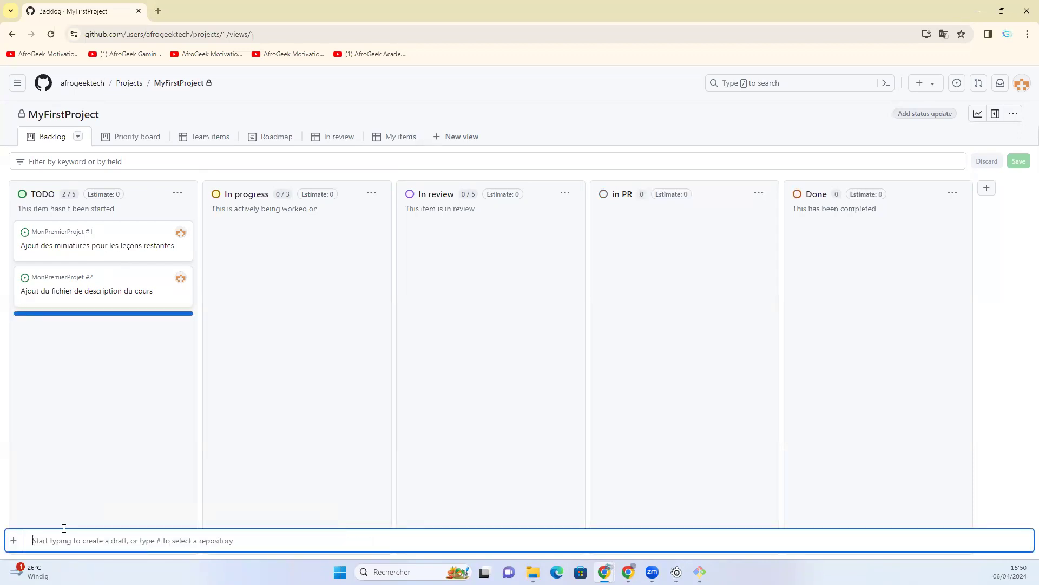
text(#)
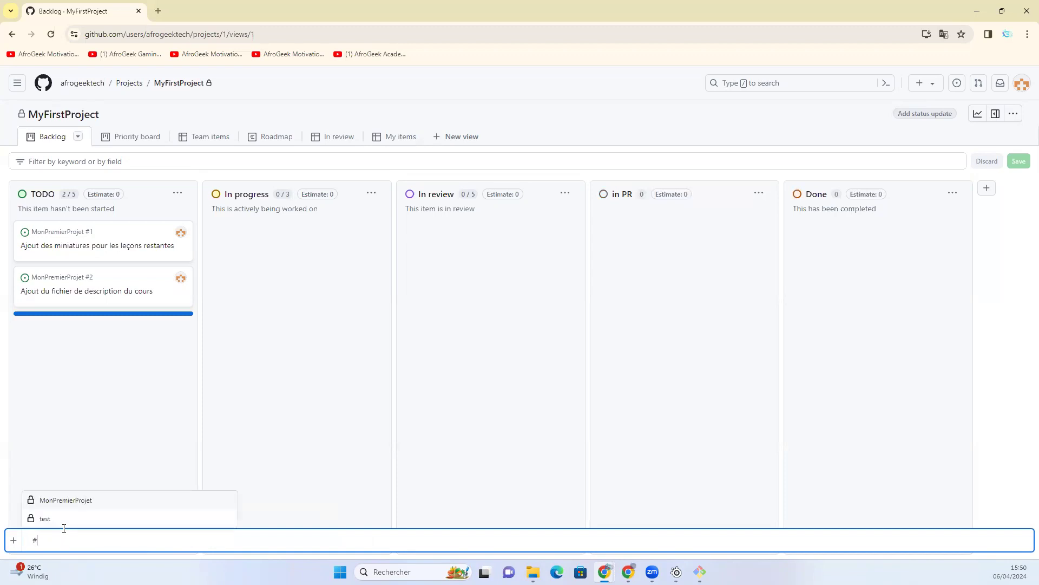
click(54, 499)
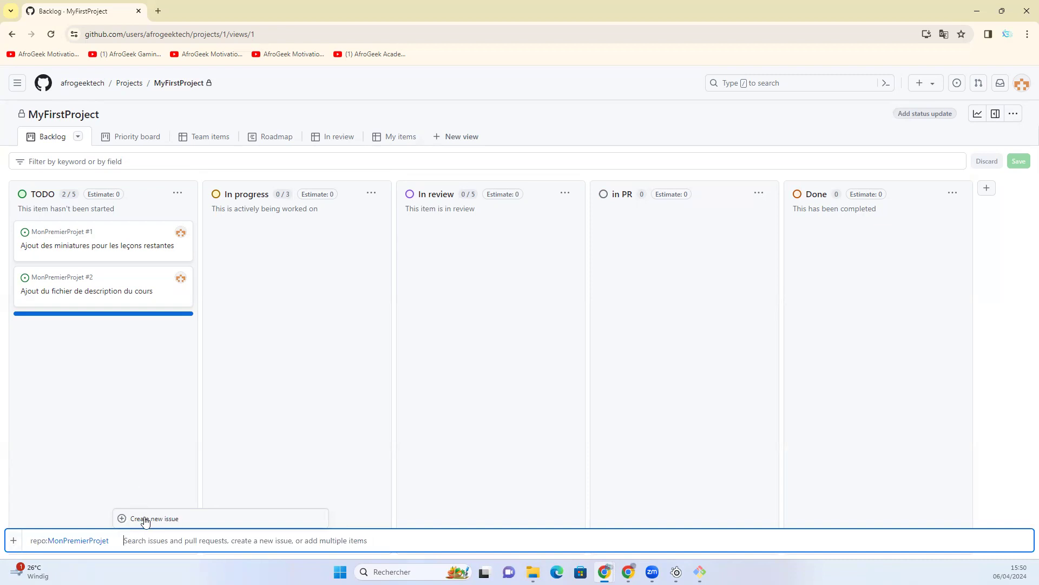
click(120, 450)
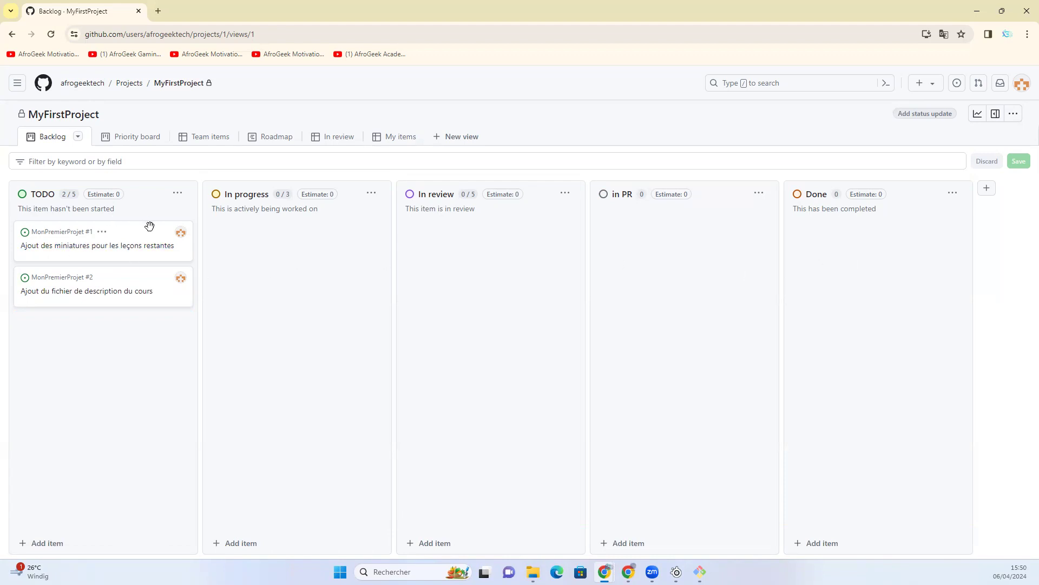
- Move the issue "Ajout des miniatures pour les leçons restantes" from the TODO column to In progress
drag(155, 234, 345, 231)
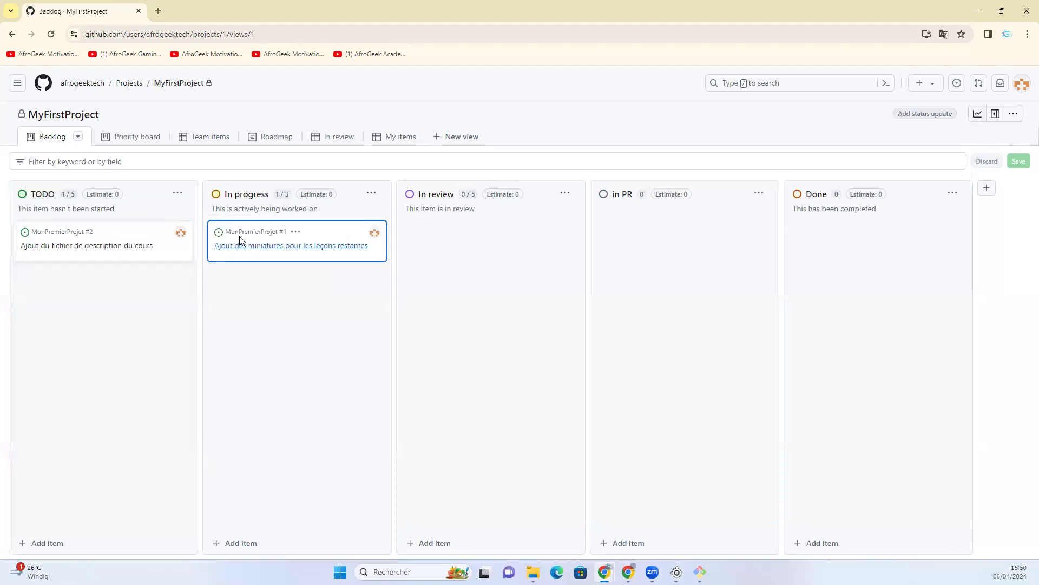